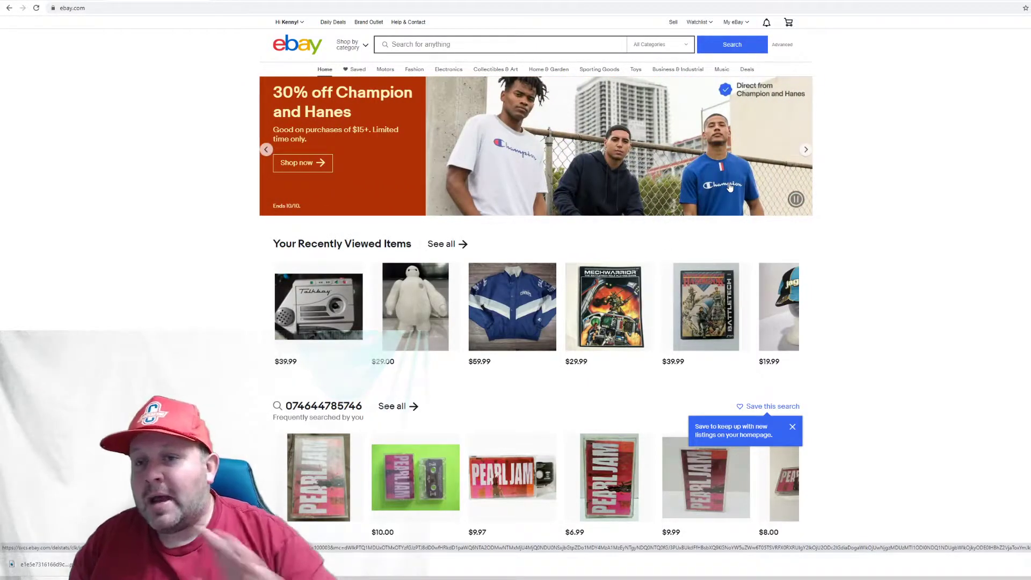
# Step: From Sell, create a listing draft titled 'hat' in the suggested Hats category
pyautogui.click(671, 23)
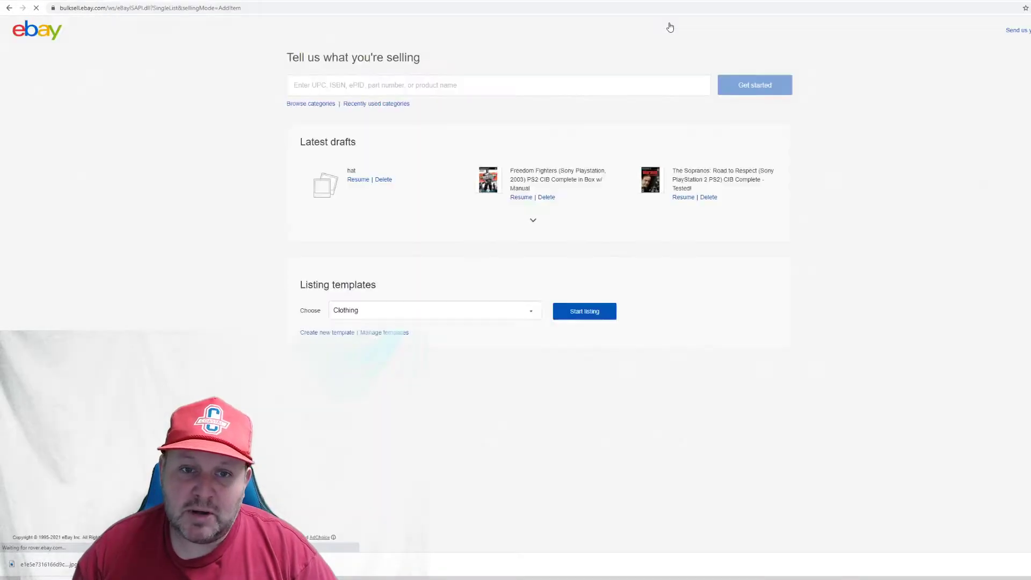
pyautogui.click(428, 84)
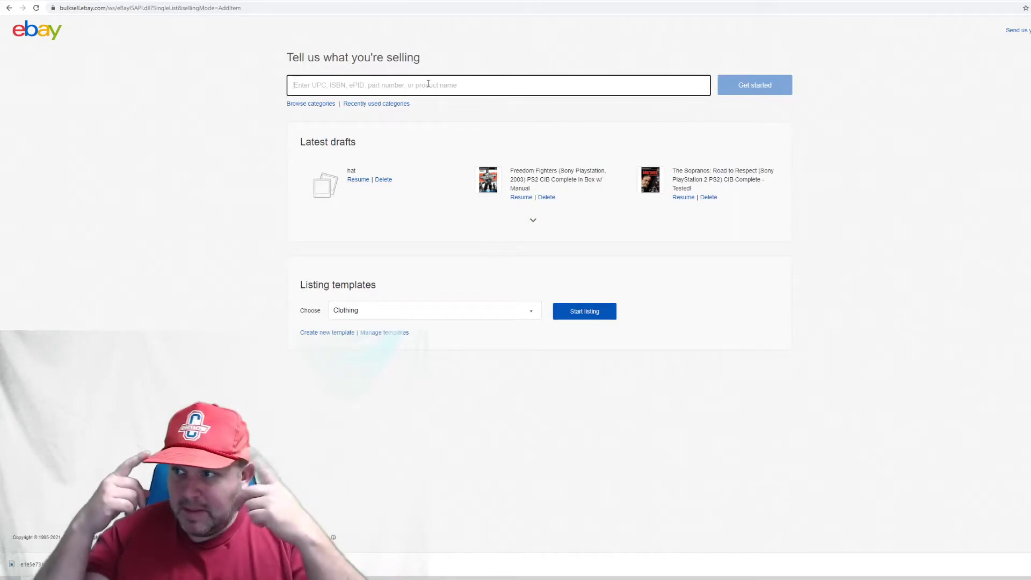
pyautogui.write('hat')
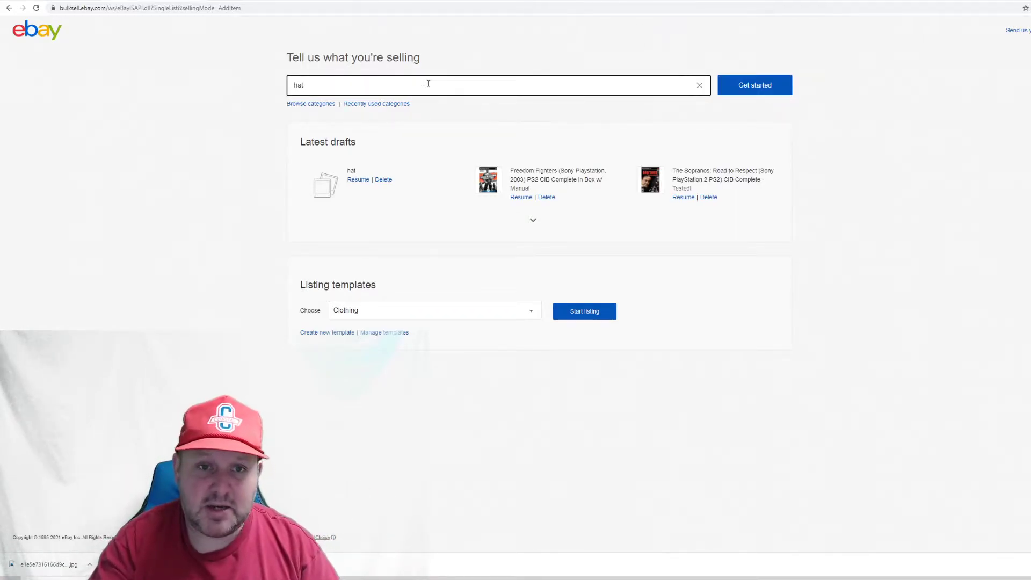
pyautogui.click(588, 109)
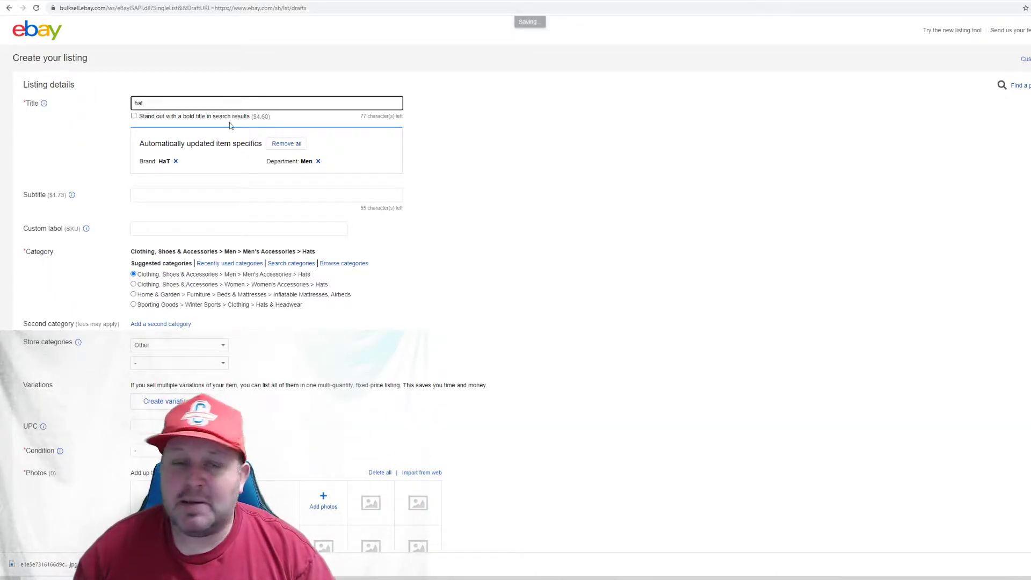
# Step: Replace the title with 'Red Hat' and dismiss the subtitle suggestions
pyautogui.moveTo(151, 102); pyautogui.dragTo(79, 105)
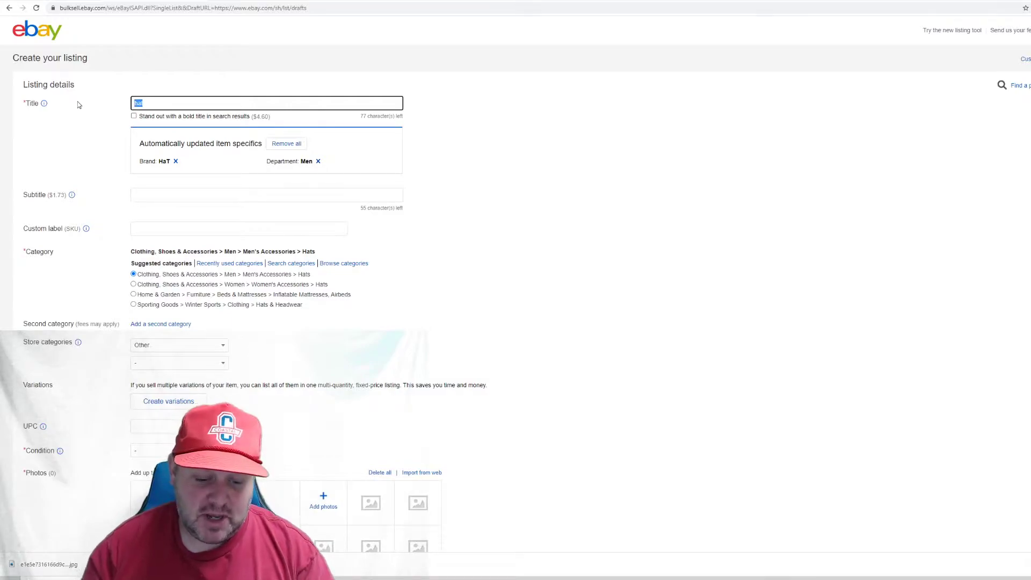
pyautogui.write('Red Hat')
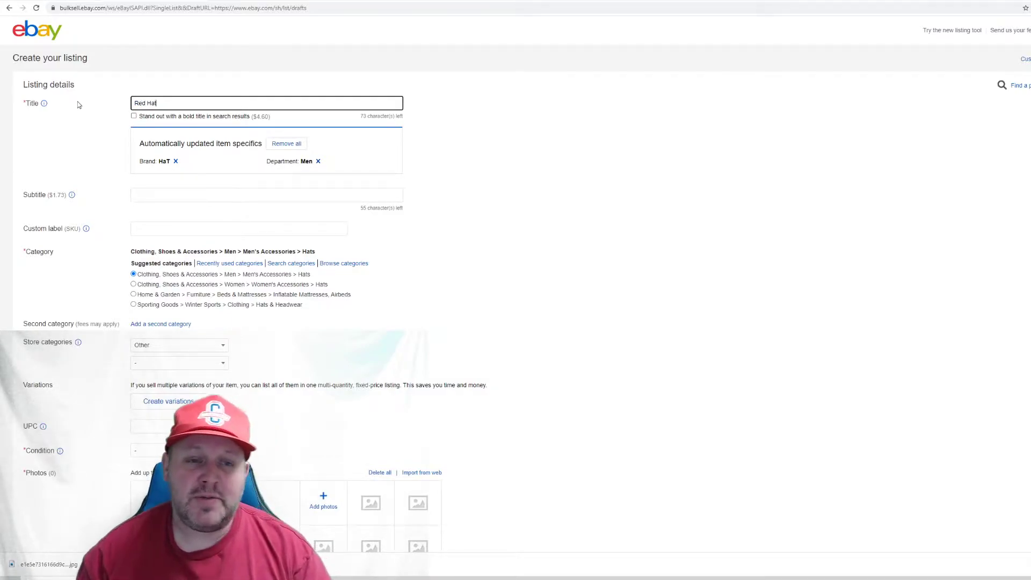
pyautogui.click(163, 193)
pyautogui.click(430, 195)
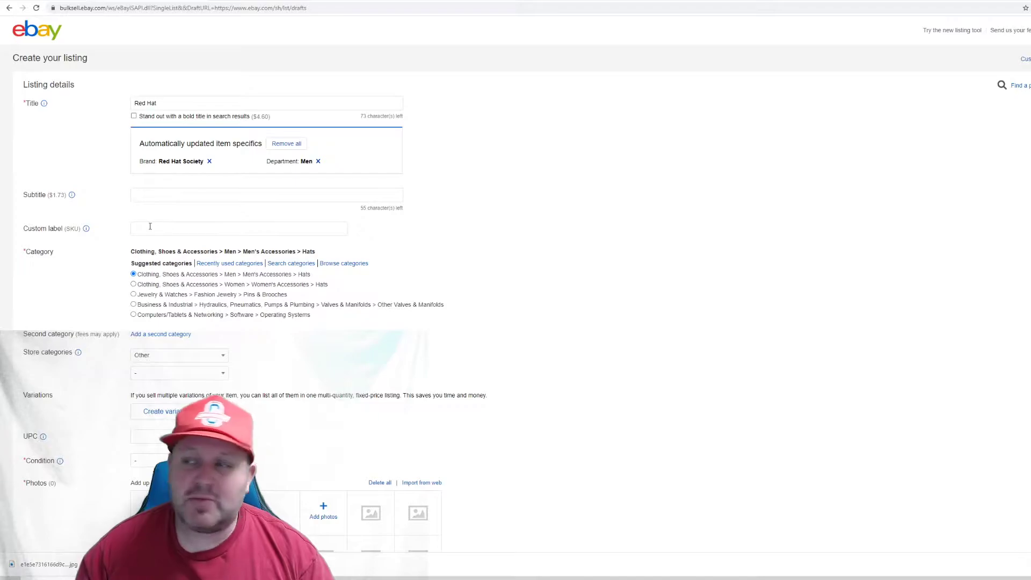
# Step: Begin entering 'A Bin #35 -$5' in the Custom label (SKU) field
pyautogui.click(149, 227)
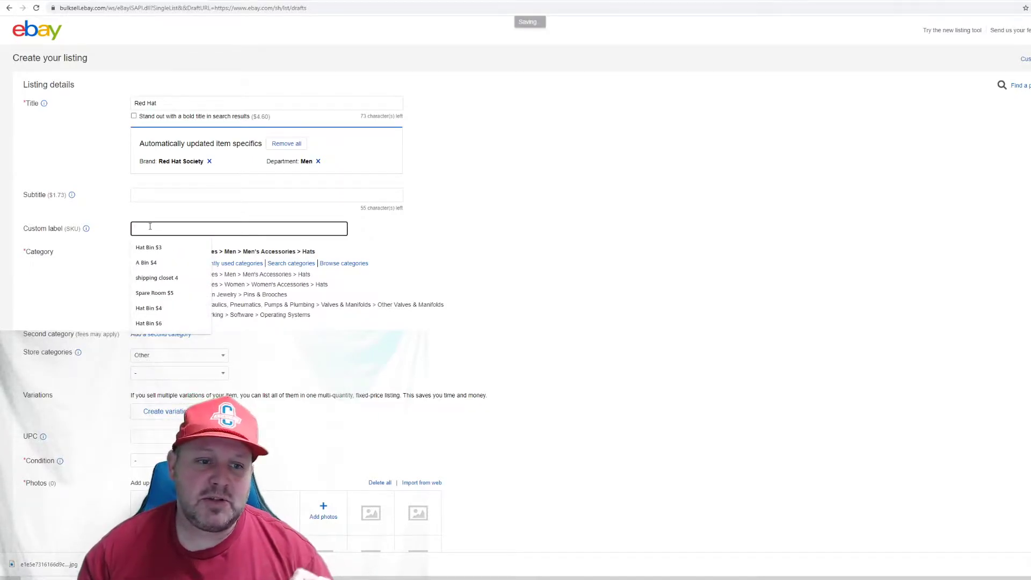
pyautogui.write('A Bin #35 -$5')
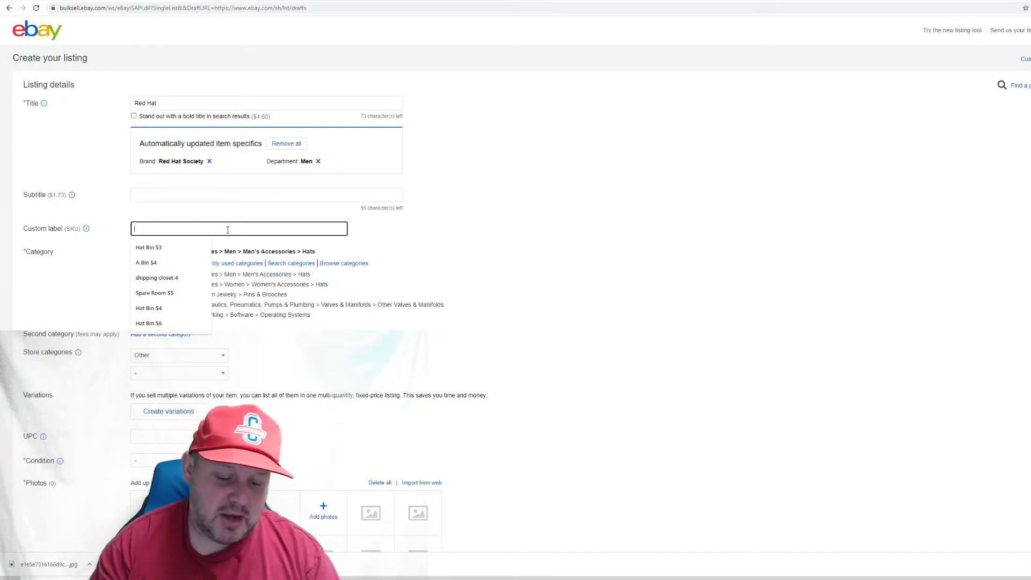
pyautogui.write('A Bin')
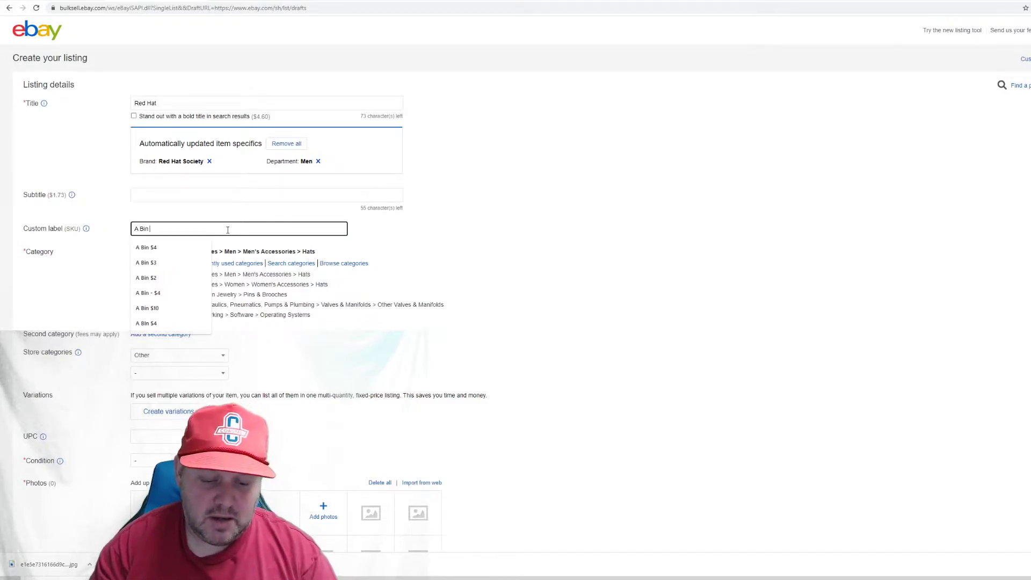
pyautogui.write(' #35')
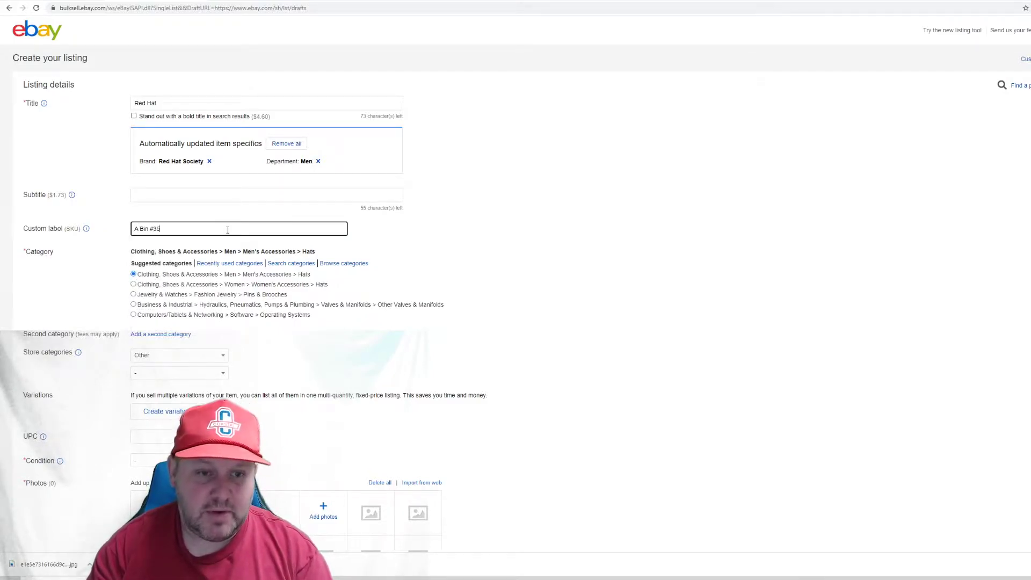
pyautogui.write(' -$5')
# Step: Finish the custom label as 'A Bin #35 -$5' and scroll through the form
pyautogui.click(136, 103)
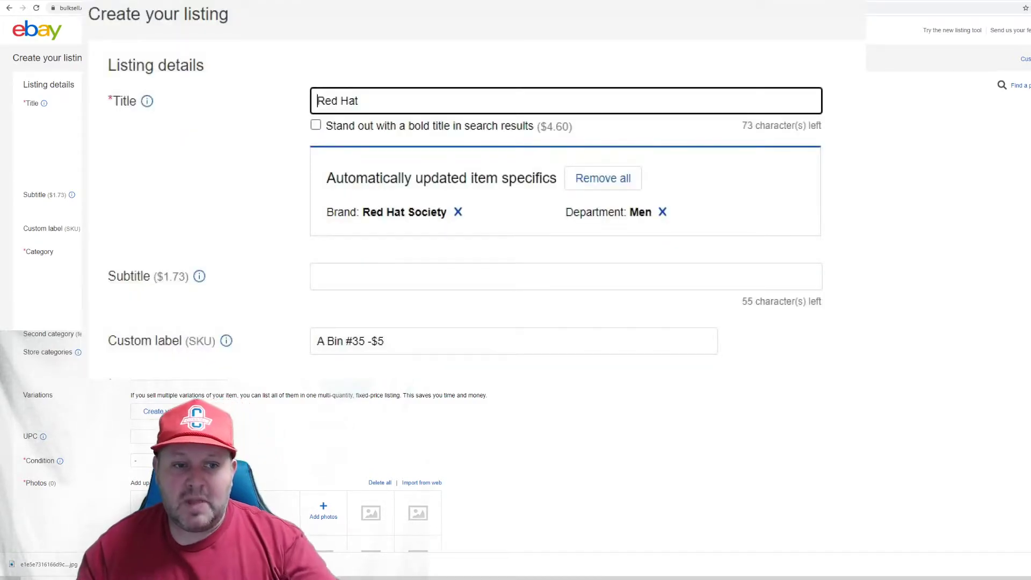
pyautogui.scroll(-10, 516, 456)
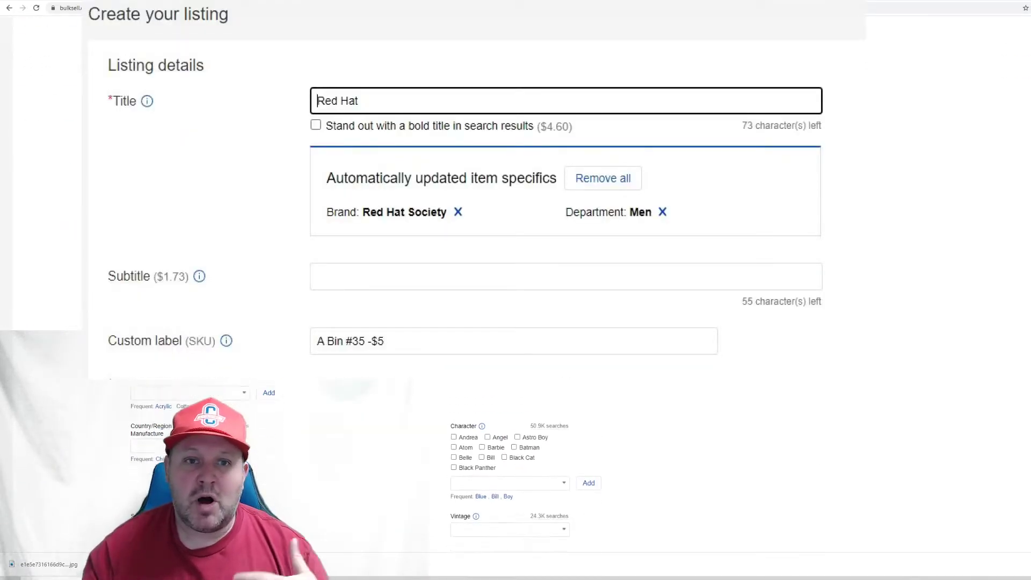
pyautogui.scroll(15, 236, 199)
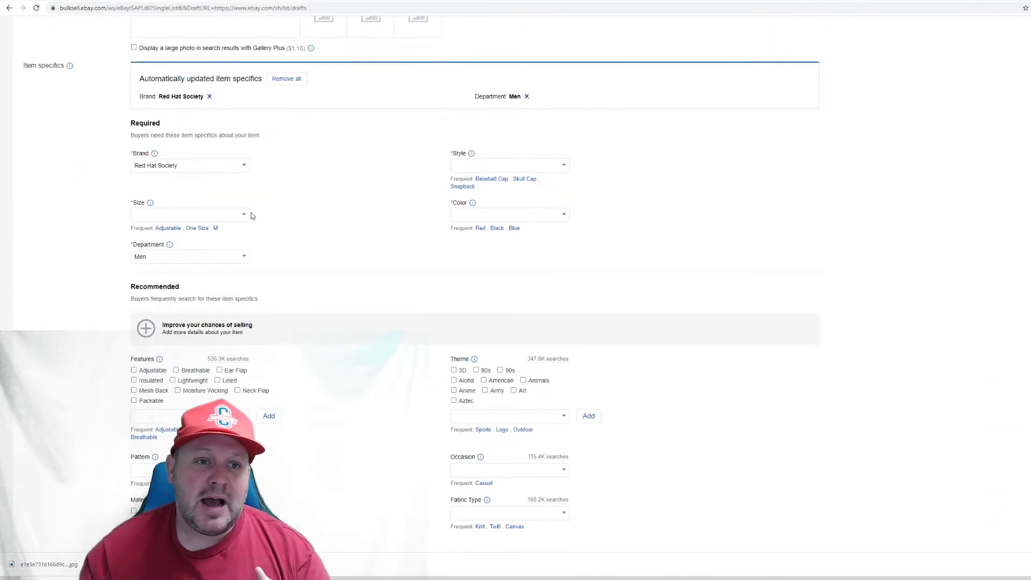
pyautogui.scroll(3, 230, 186)
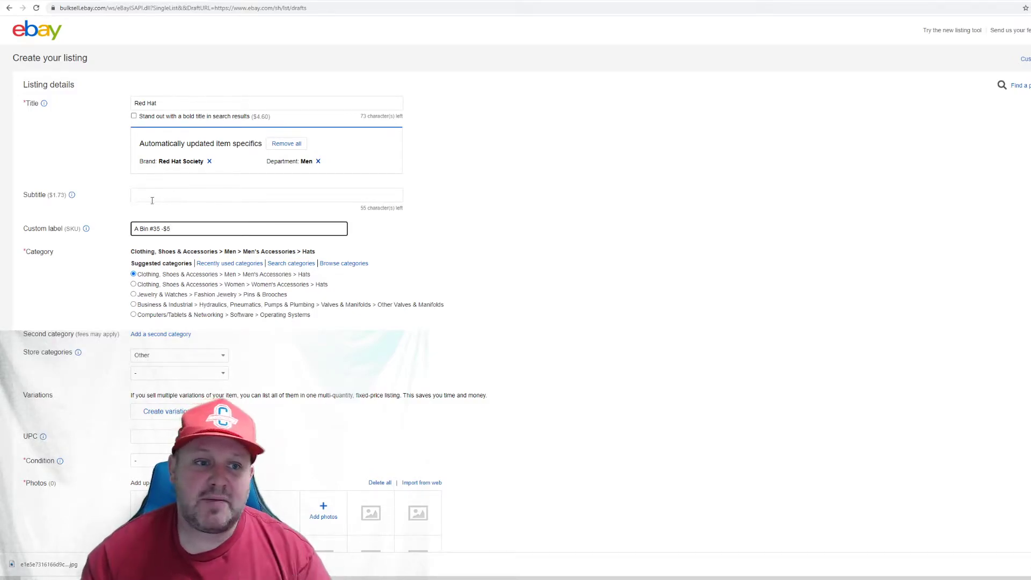
# Step: View, then close, the explanation of what the Custom label (SKU) is for
pyautogui.click(86, 230)
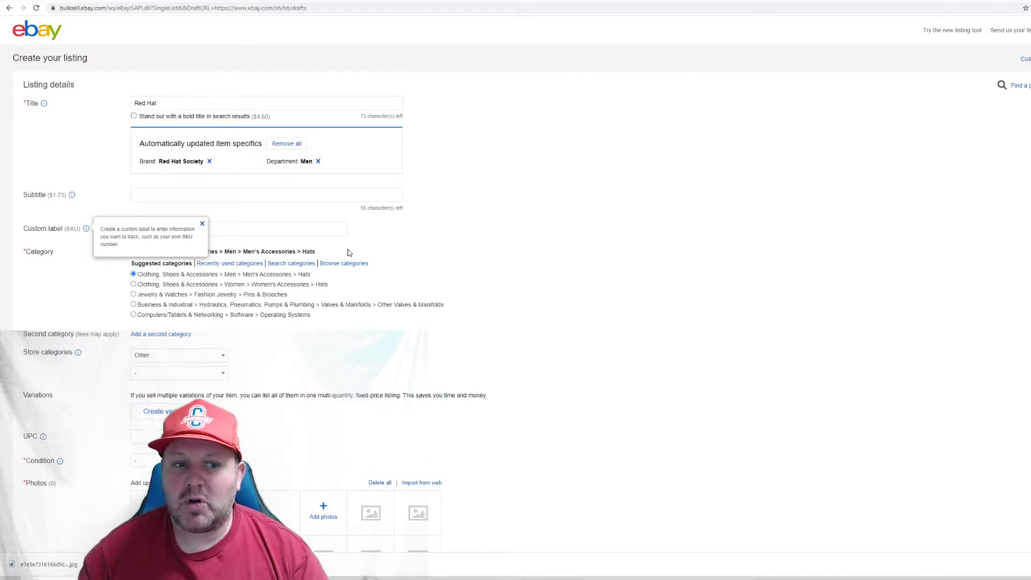
pyautogui.click(202, 224)
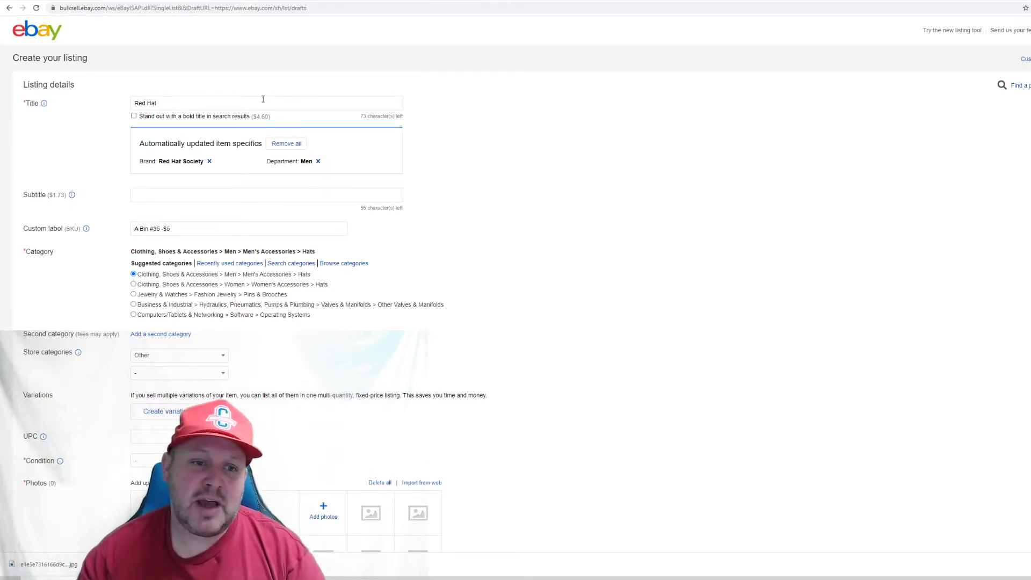
# Step: Go from the eBay home page via My eBay Selling to Seller Hub's Orders list
pyautogui.click(39, 30)
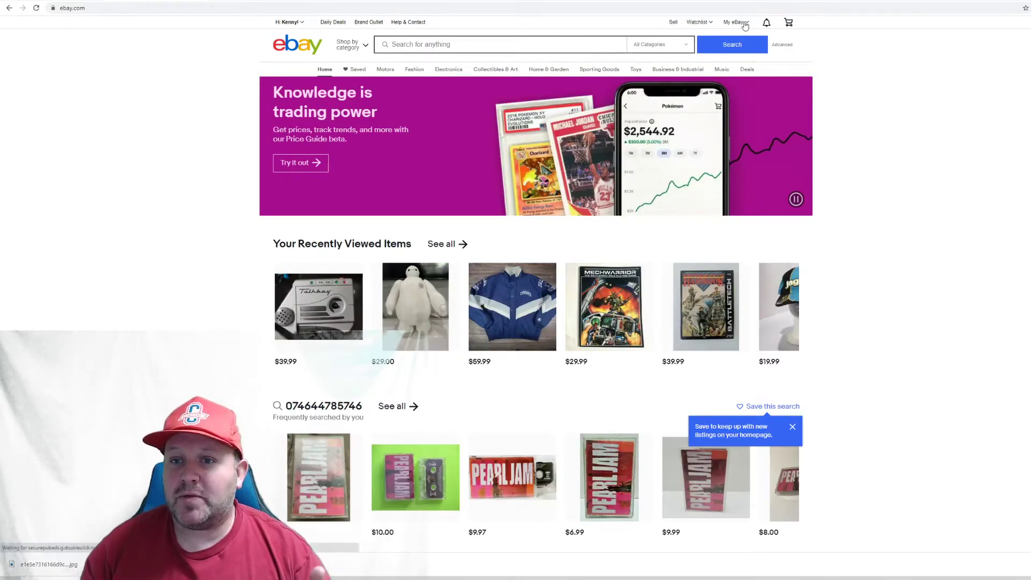
pyautogui.moveTo(745, 25)
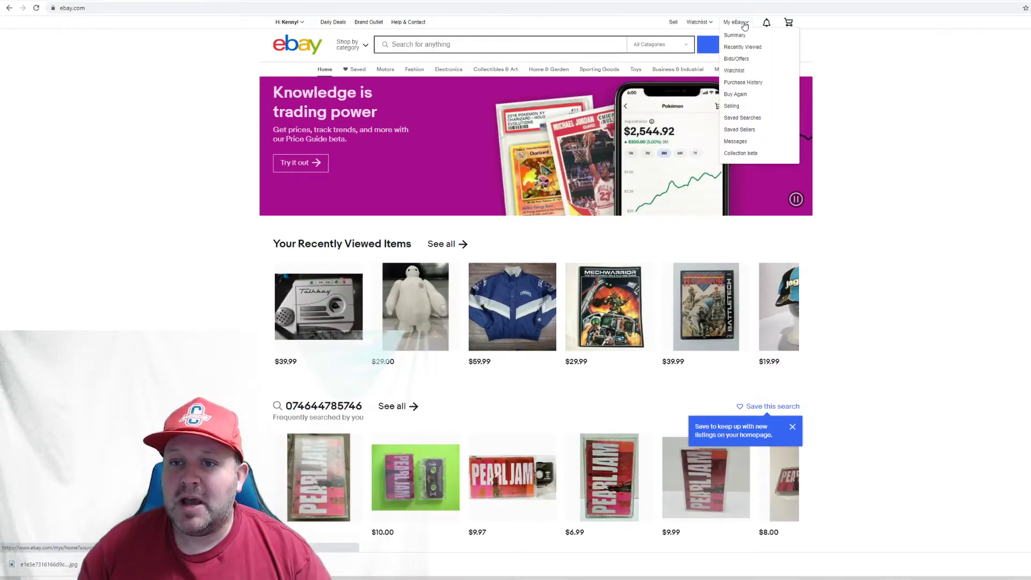
pyautogui.click(732, 106)
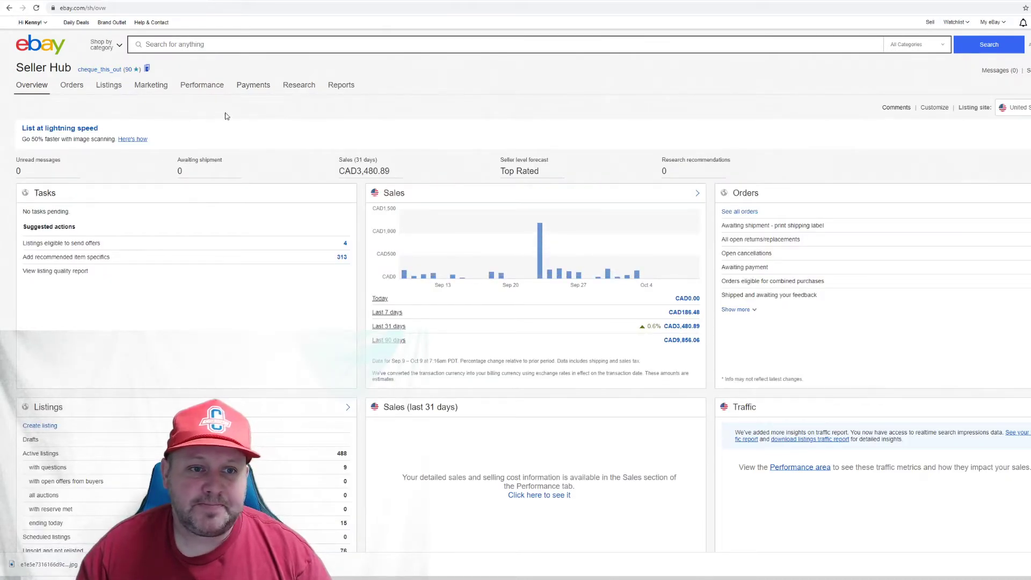
pyautogui.click(70, 86)
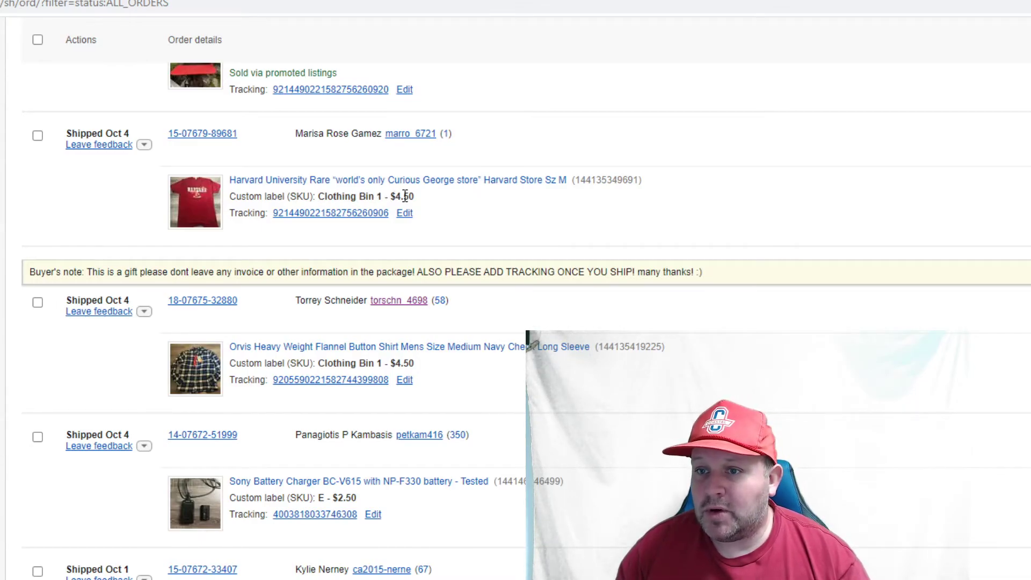
pyautogui.scroll(-3, 427, 217)
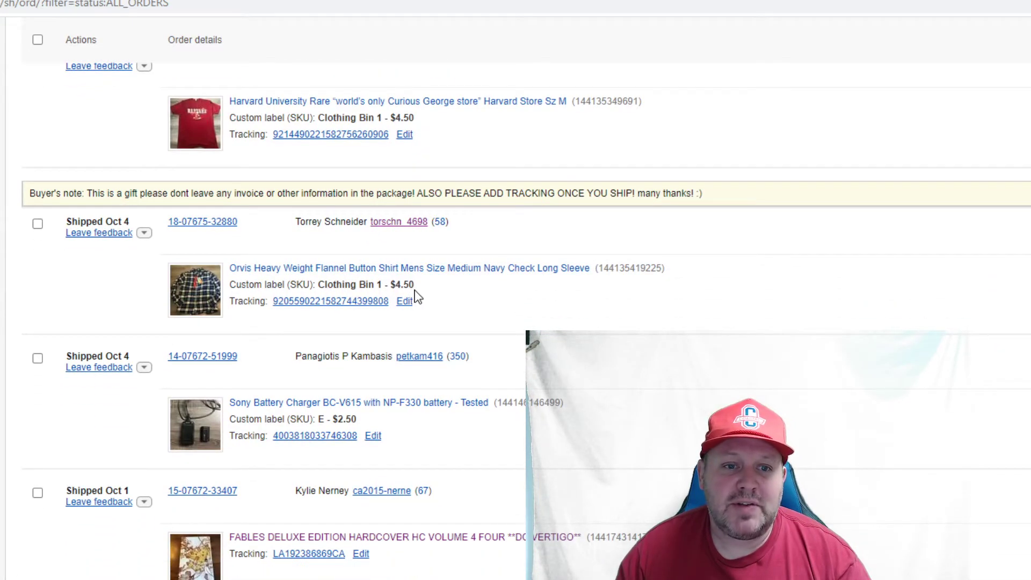
pyautogui.scroll(-6, 425, 304)
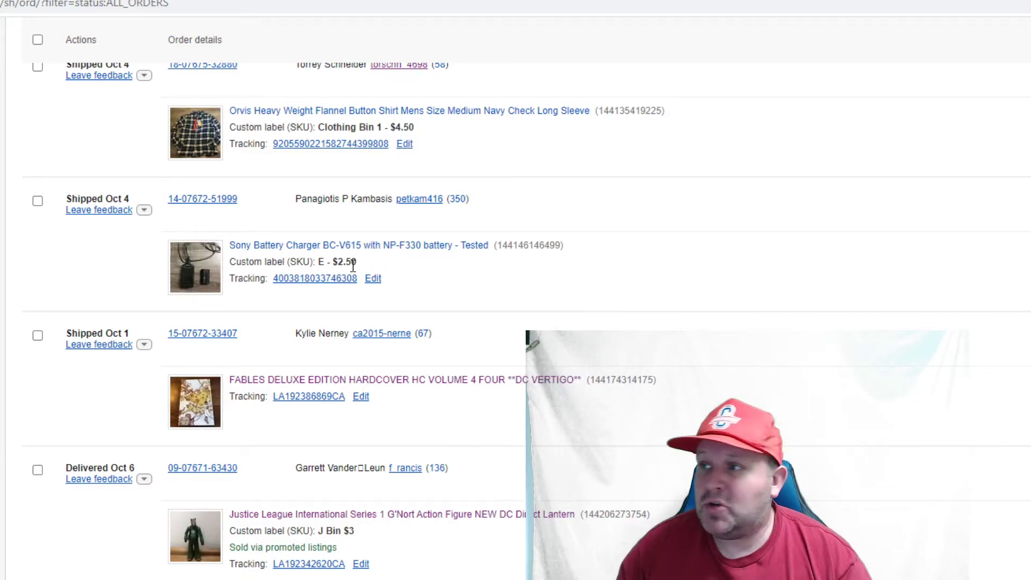
pyautogui.scroll(-6, 382, 276)
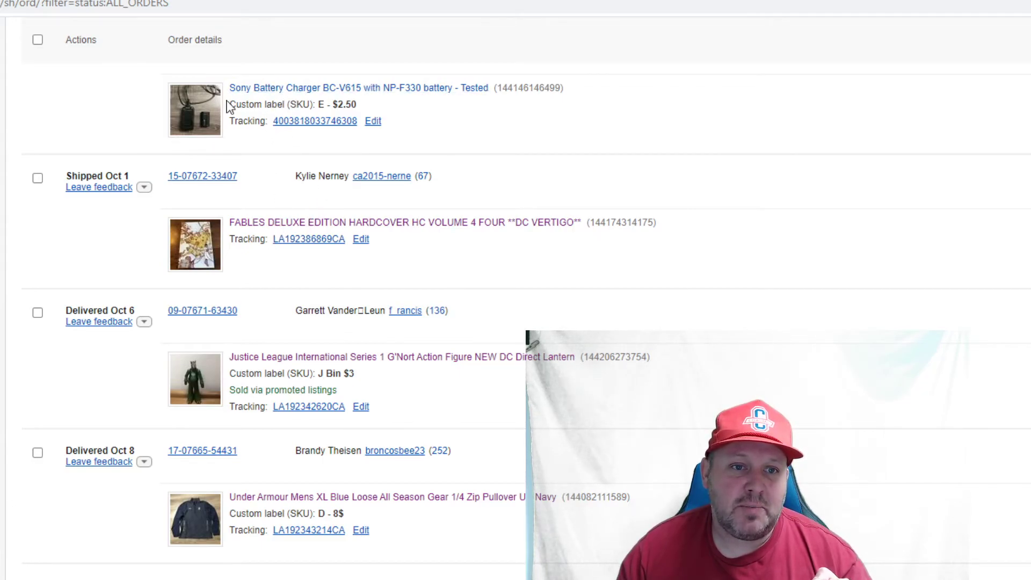
pyautogui.moveTo(231, 105); pyautogui.dragTo(367, 108)
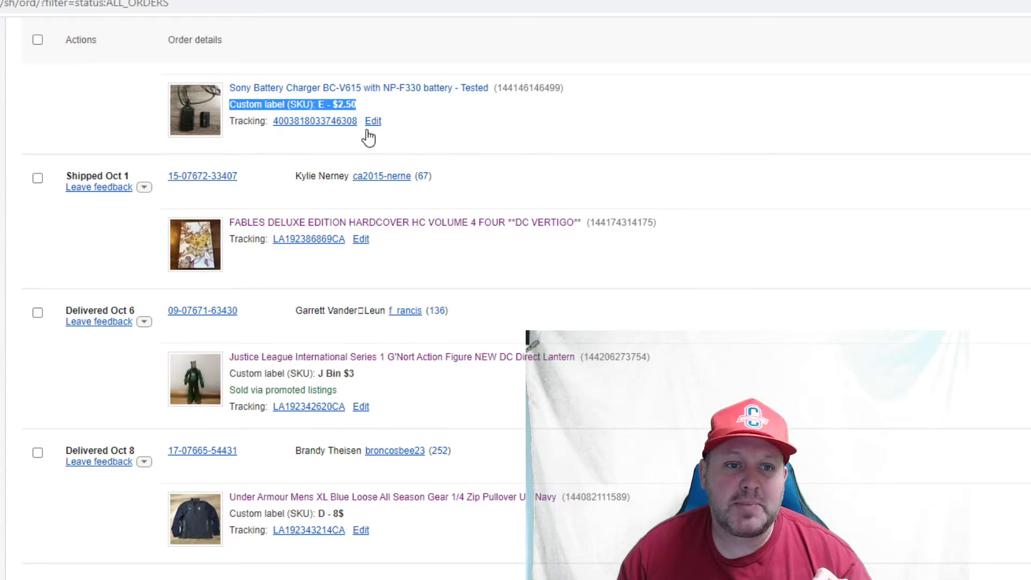
pyautogui.scroll(-3, 365, 247)
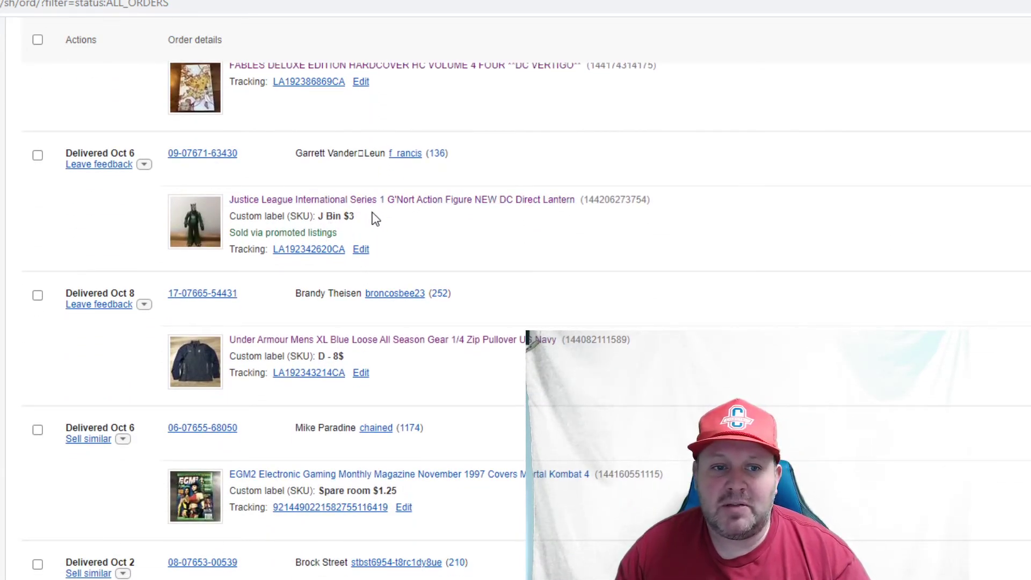
pyautogui.scroll(-2, 368, 300)
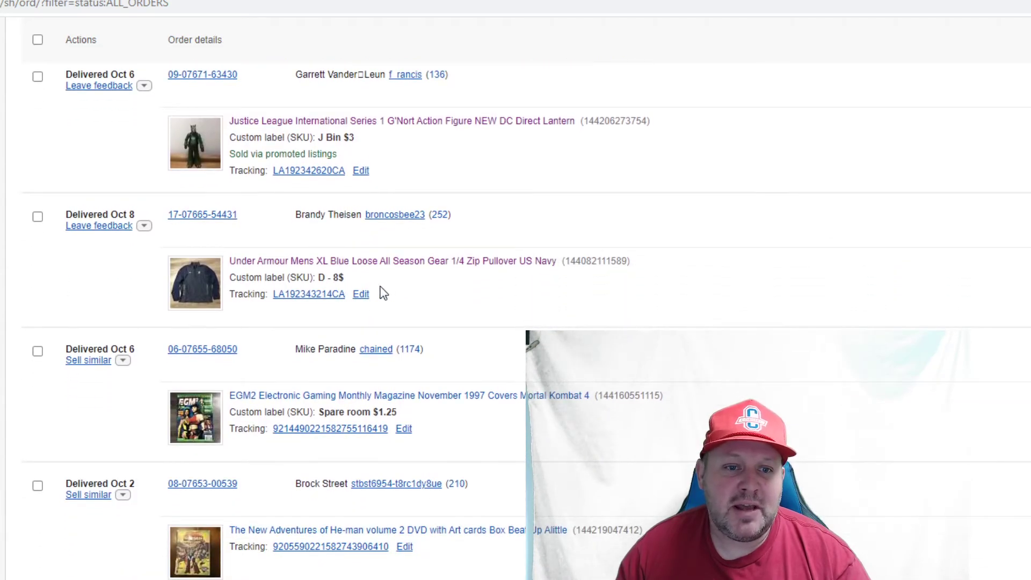
pyautogui.scroll(-2, 381, 294)
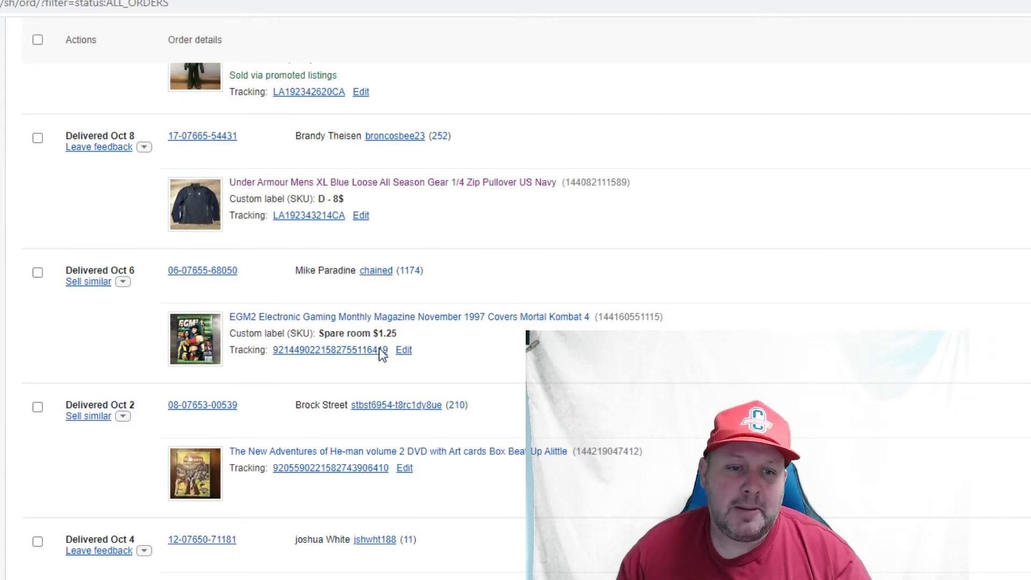
pyautogui.scroll(-1, 382, 384)
pyautogui.scroll(-1, 386, 390)
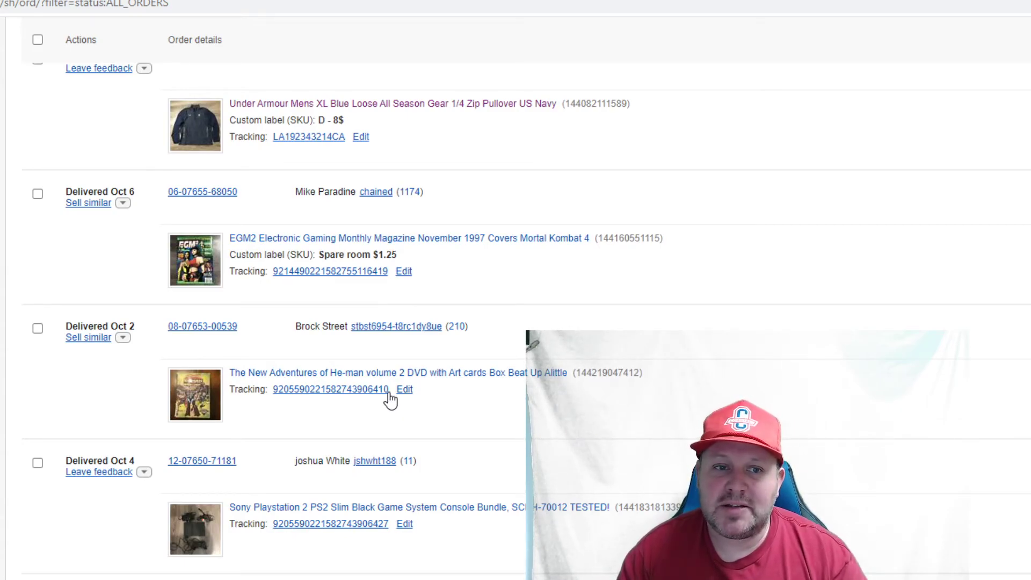
pyautogui.scroll(10, 810, 129)
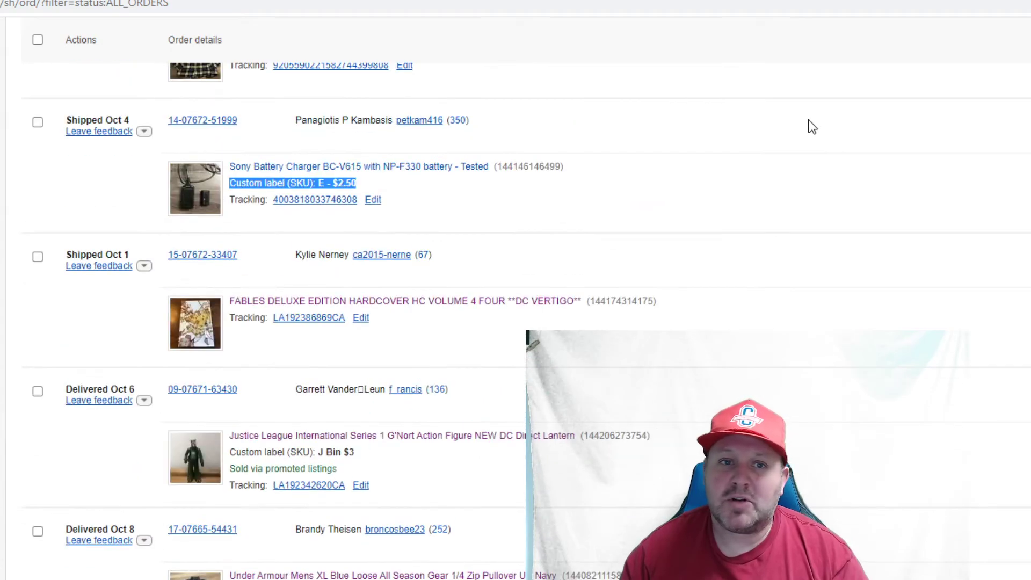
pyautogui.scroll(2, 815, 145)
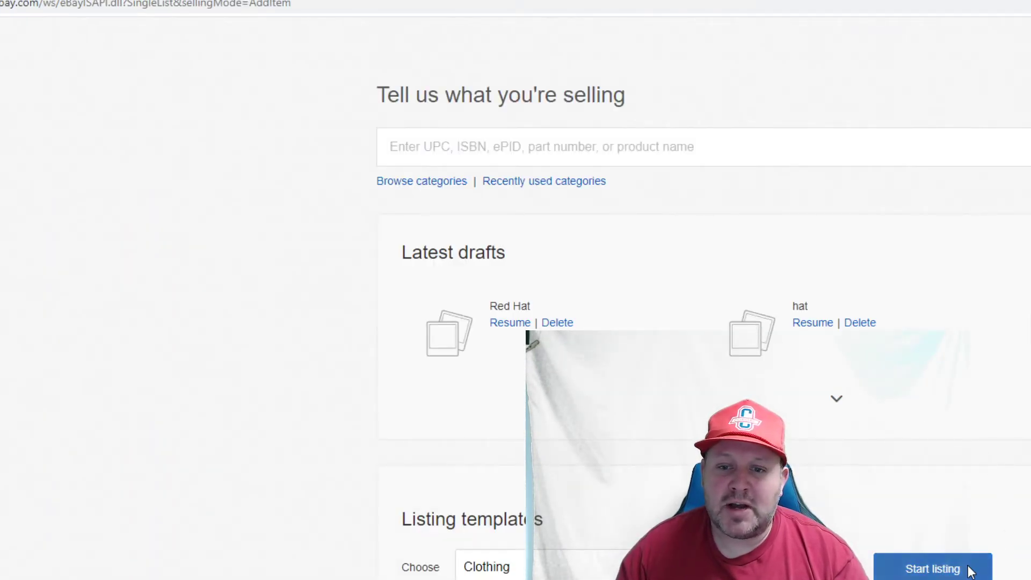
# Step: Resume the Red Hat draft from Latest drafts on the selling page
pyautogui.click(971, 571)
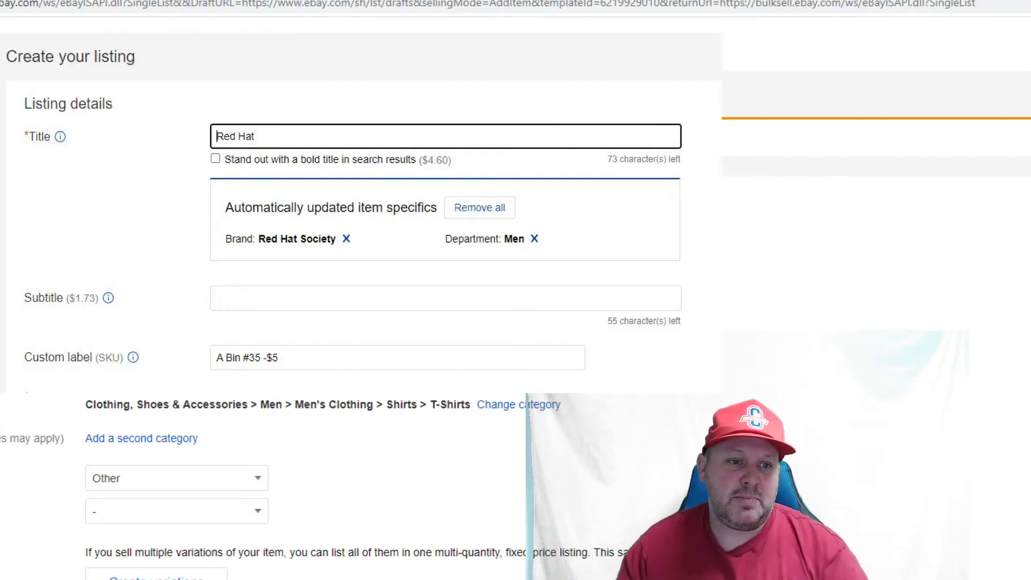